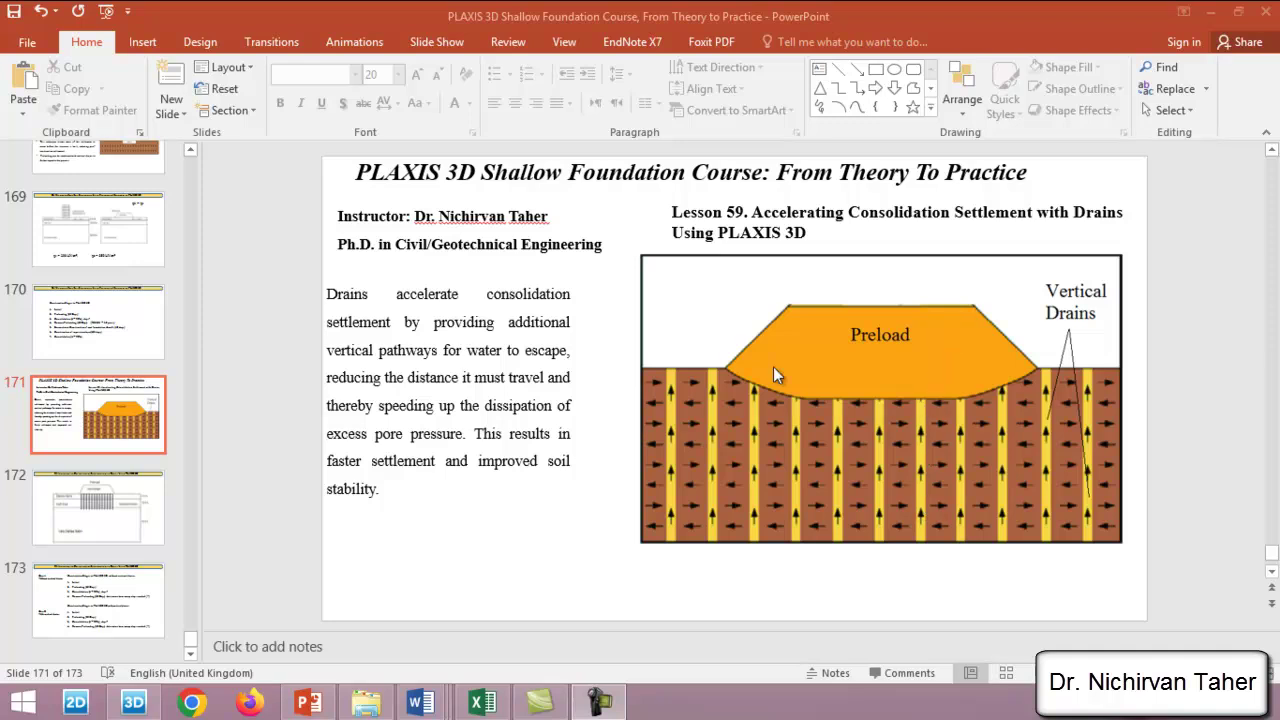
- Review the soil geometry and construction stages slides, then locate the Lesson 58 PLAXIS 3D project file in its File Explorer folder
click(105, 504)
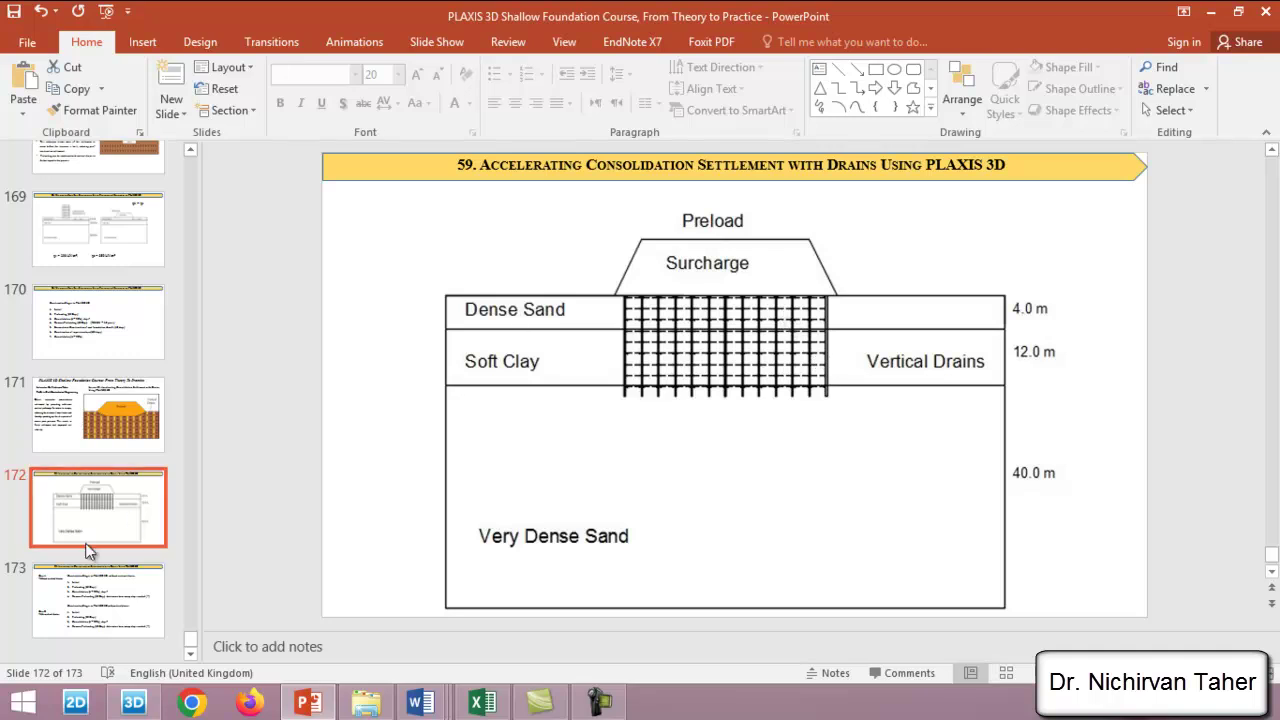
click(196, 592)
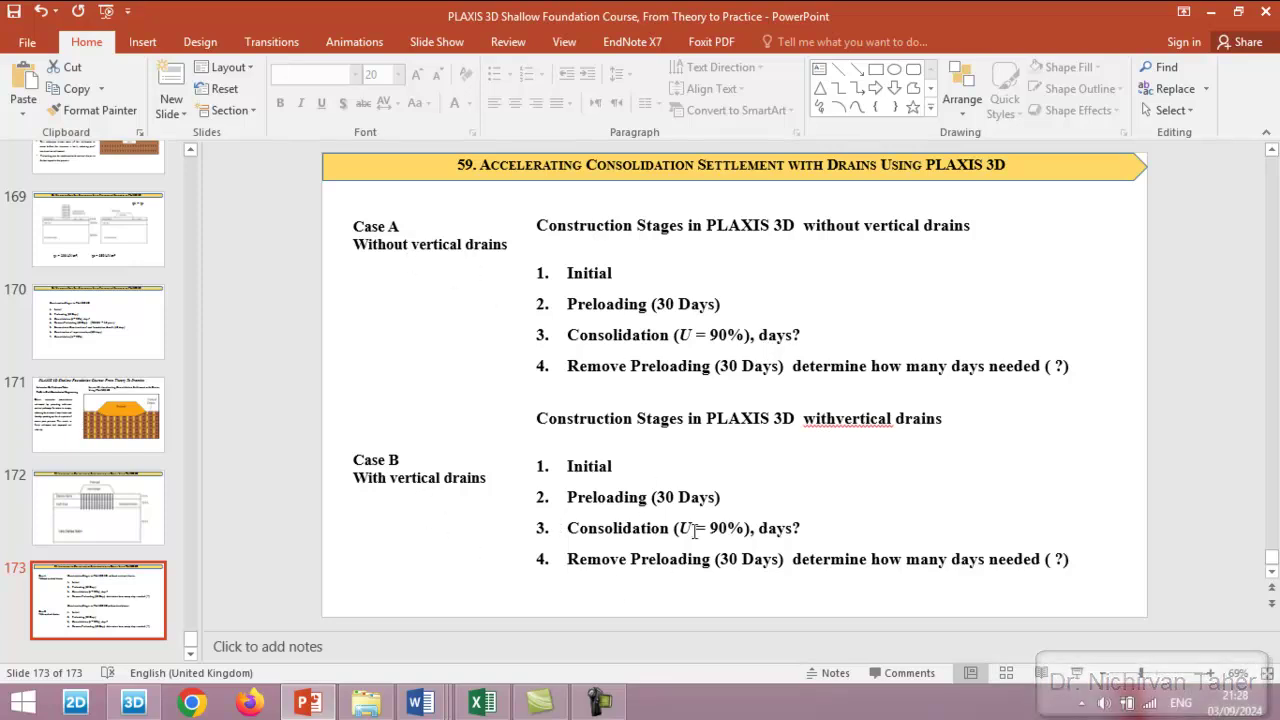
click(368, 702)
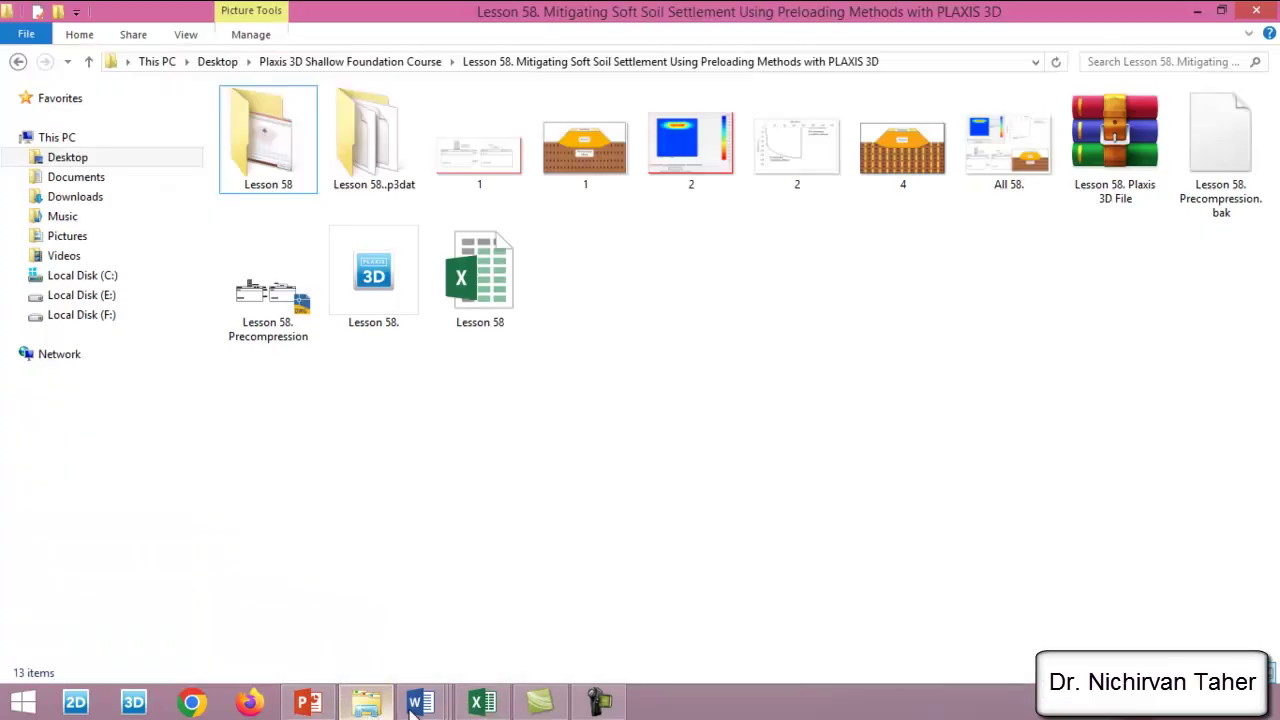
click(375, 279)
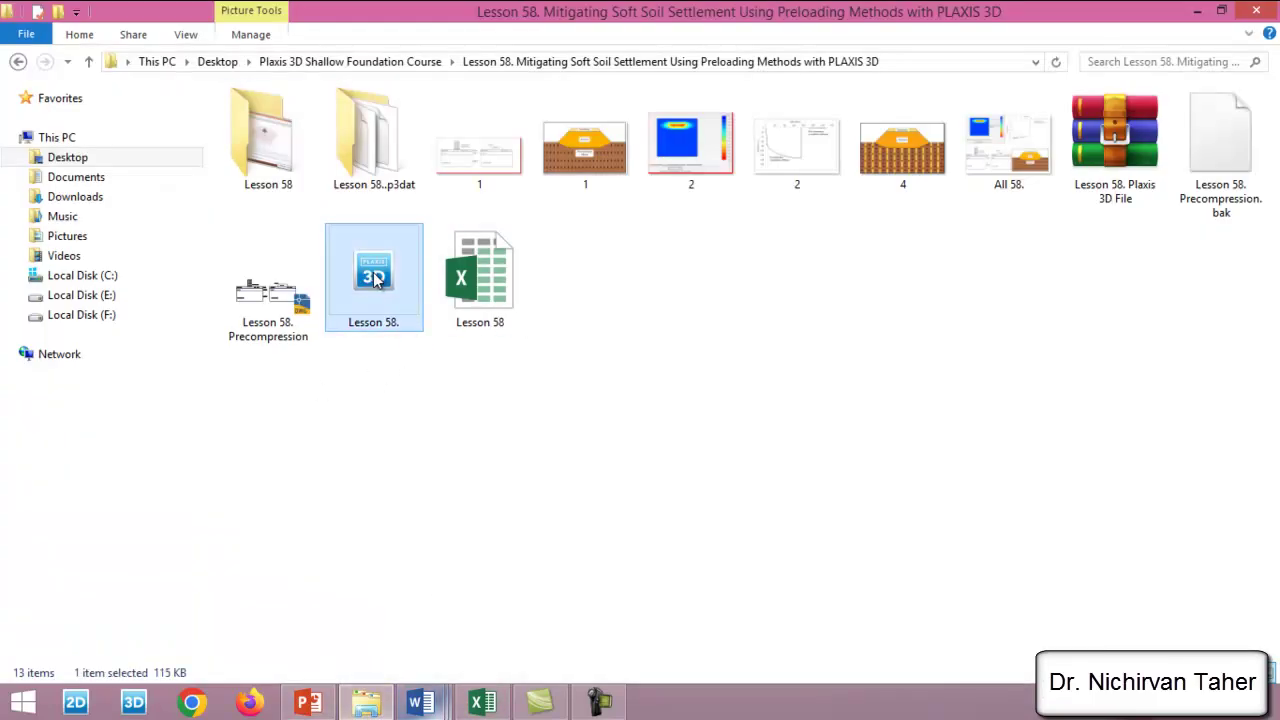
- Switch to PowerPoint and copy the title "Lesson 59. Accelerating Consolidation Settlement with Drains Using PLAXIS 3D" from slide 171
click(308, 702)
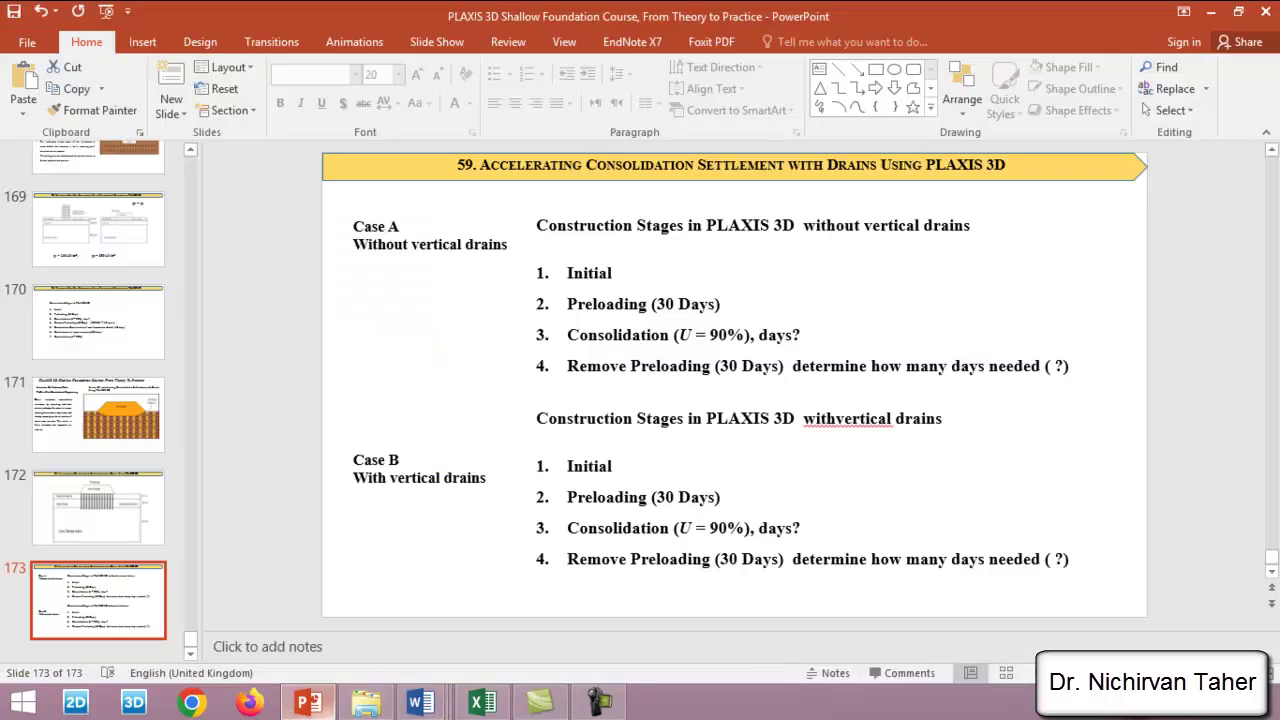
click(84, 430)
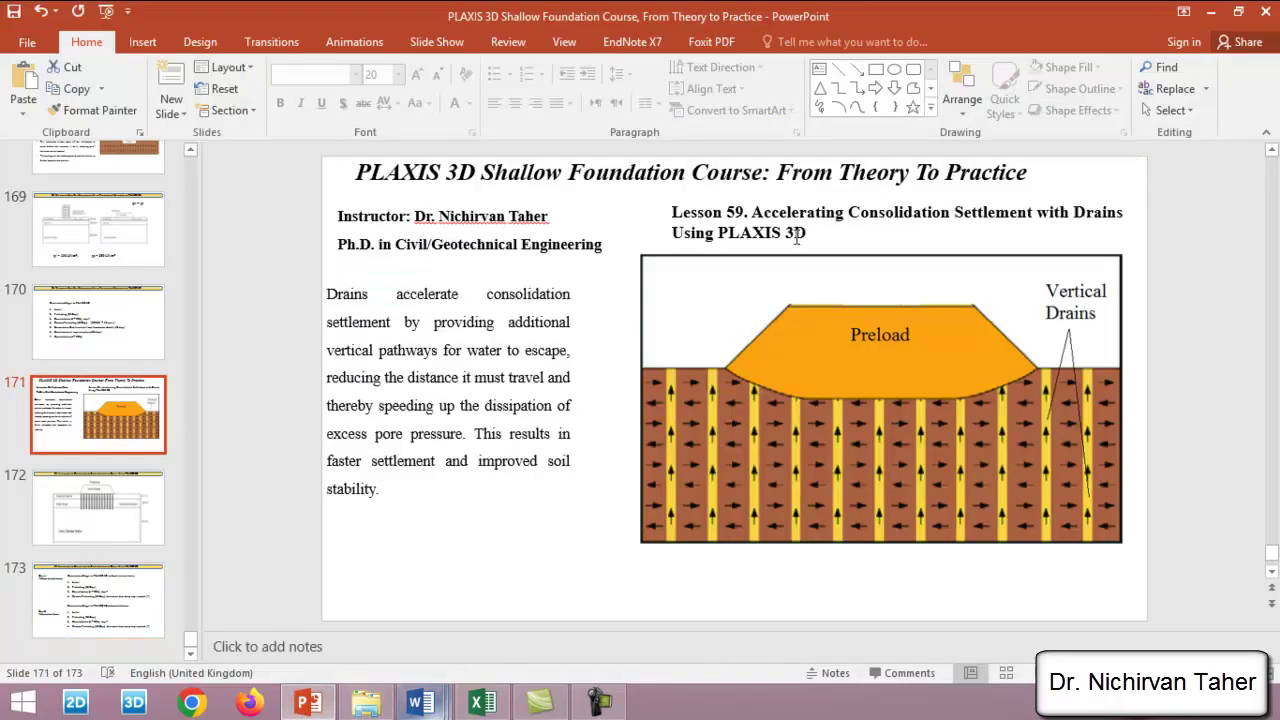
mouse_move(806, 232)
mouse_down()
mouse_move(750, 212)
mouse_move(672, 212)
mouse_up()
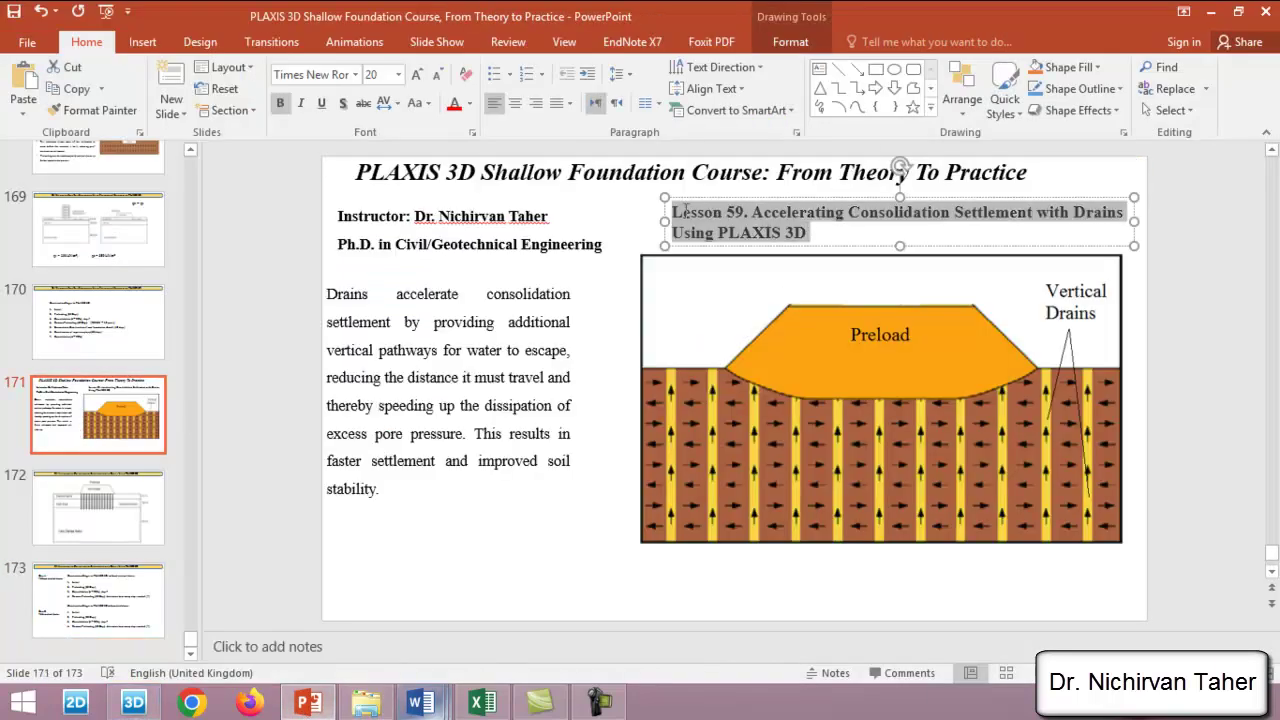
right_click(783, 215)
click(783, 245)
click(566, 562)
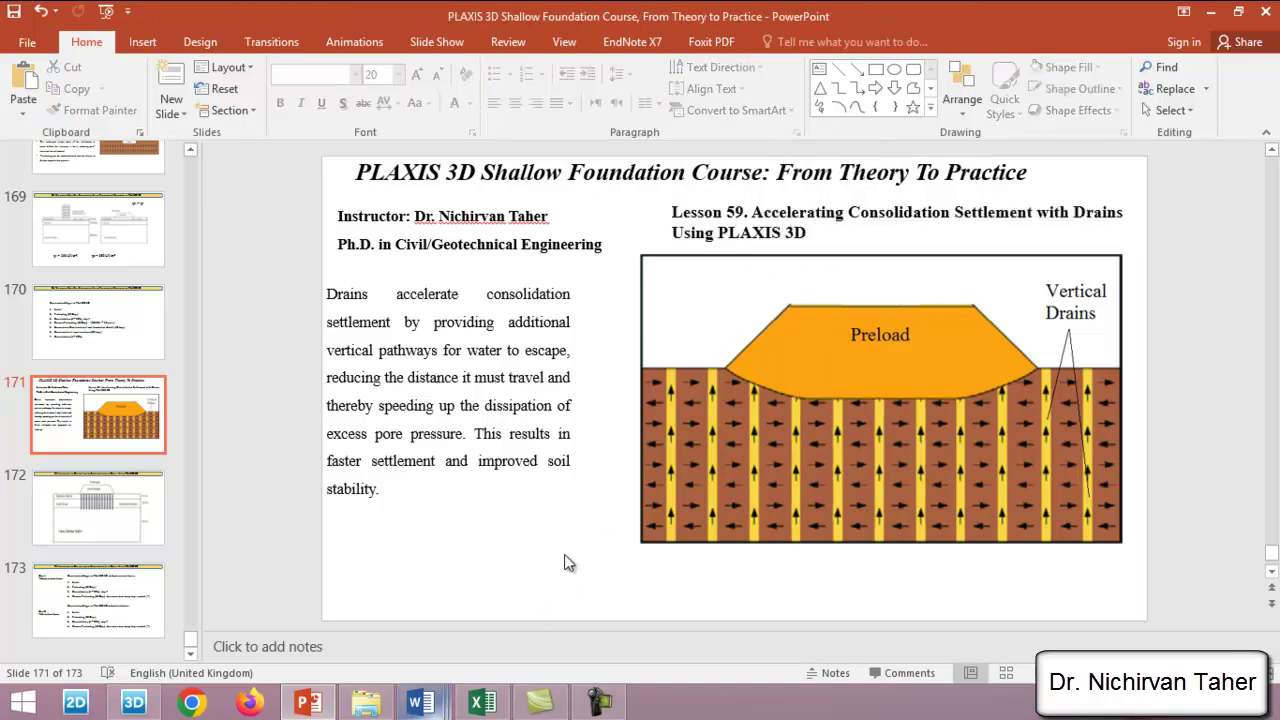
- Switch to PLAXIS 3D, open the recent project Lesson 58 and review its calculation phases
click(133, 702)
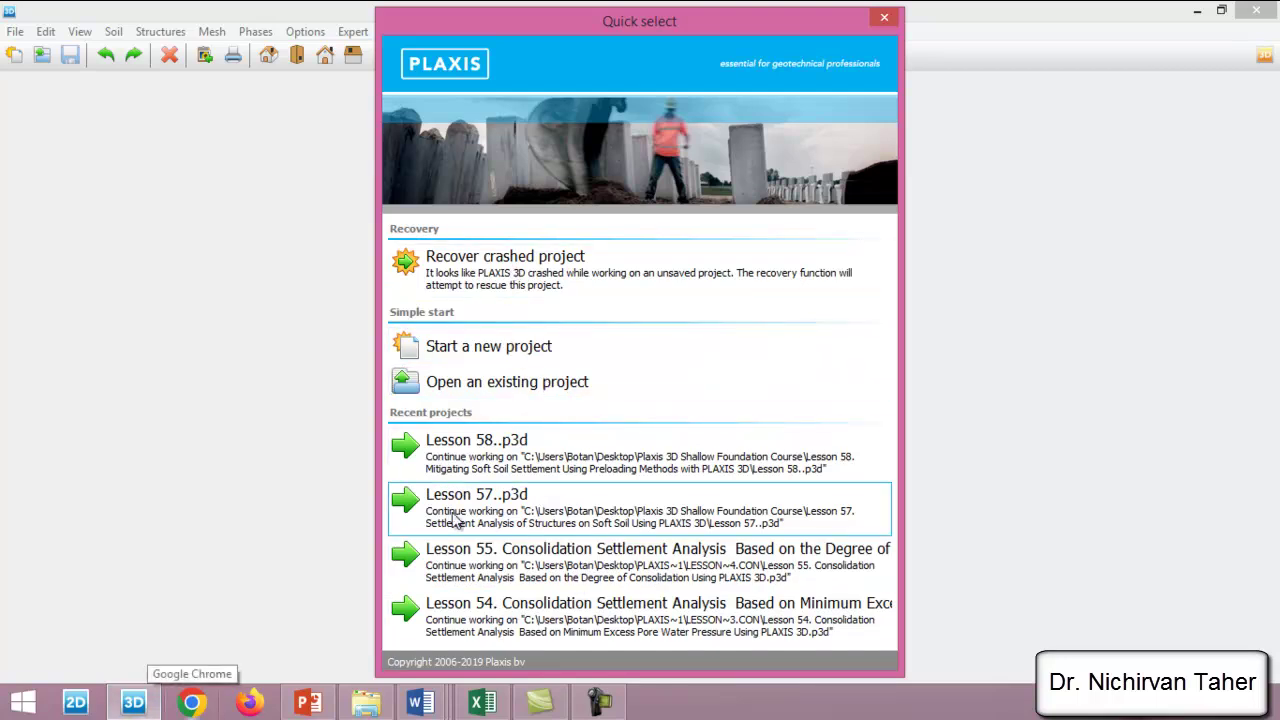
click(518, 462)
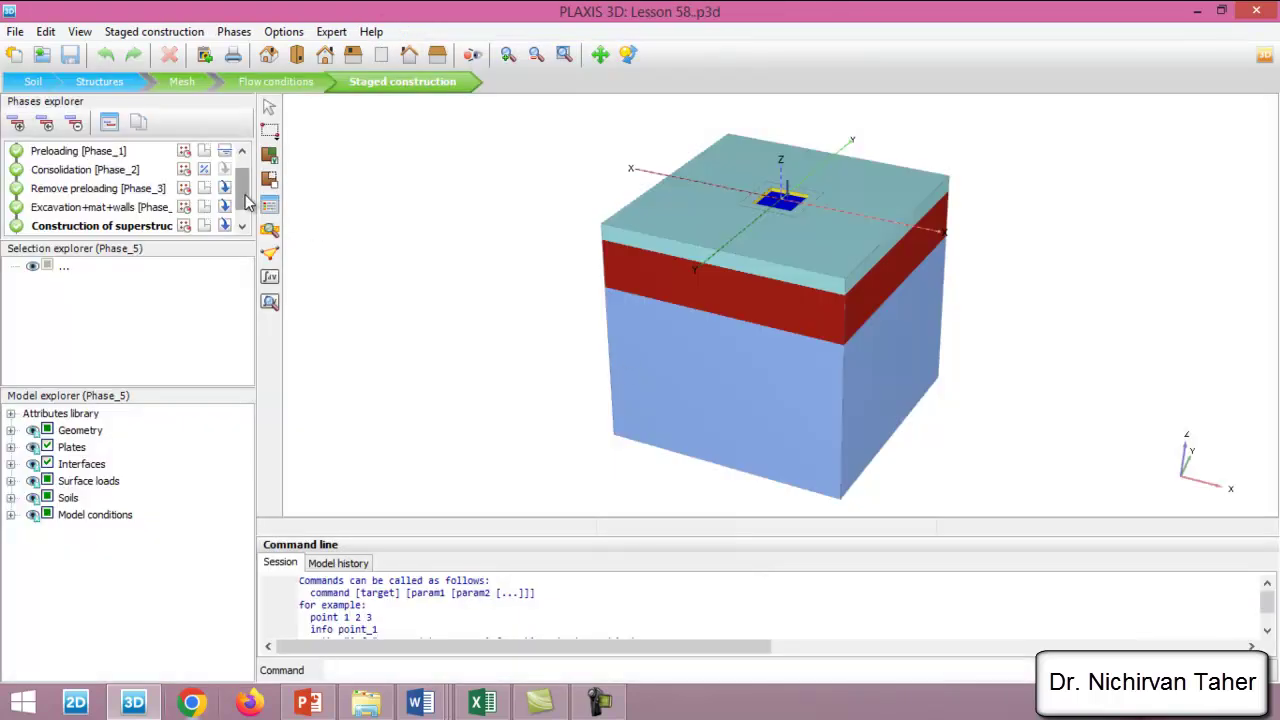
scroll(248, 215, down, 1)
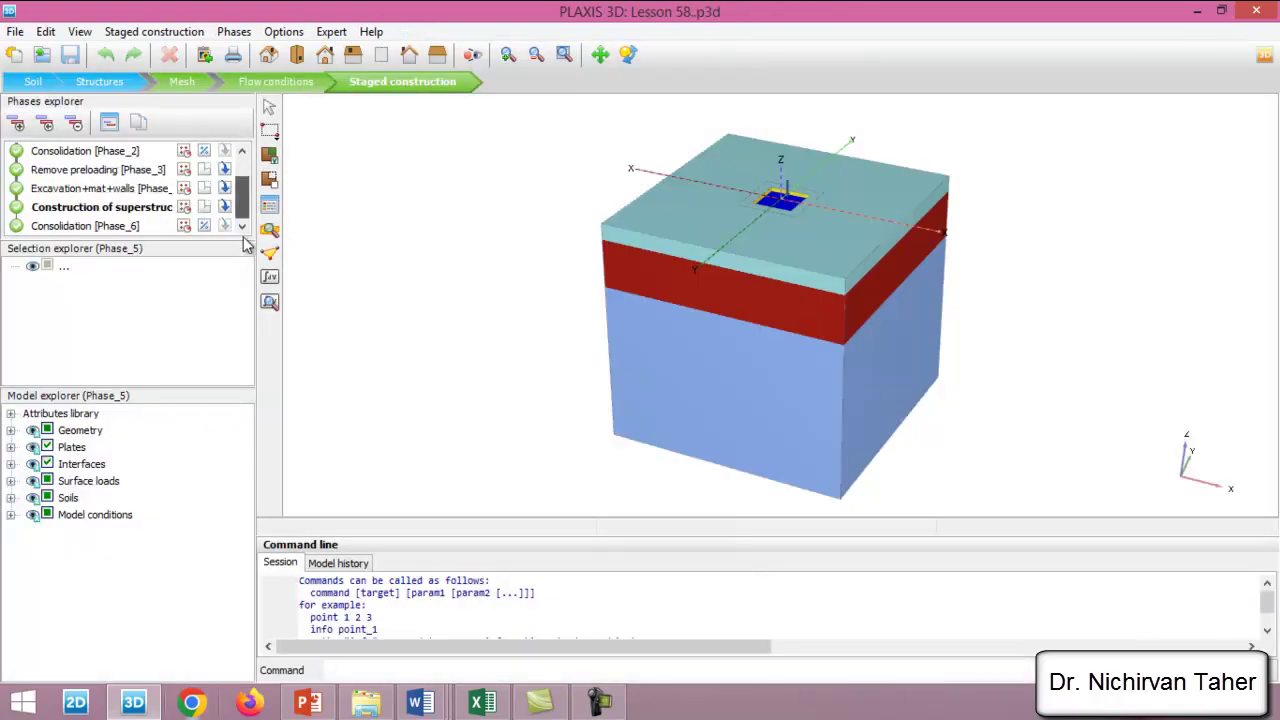
- Save the project as "Lesson 59. Accelerating Consolidation Settlement with Drains Using PLAXIS 3D" in the Lesson 59 course folder
click(16, 32)
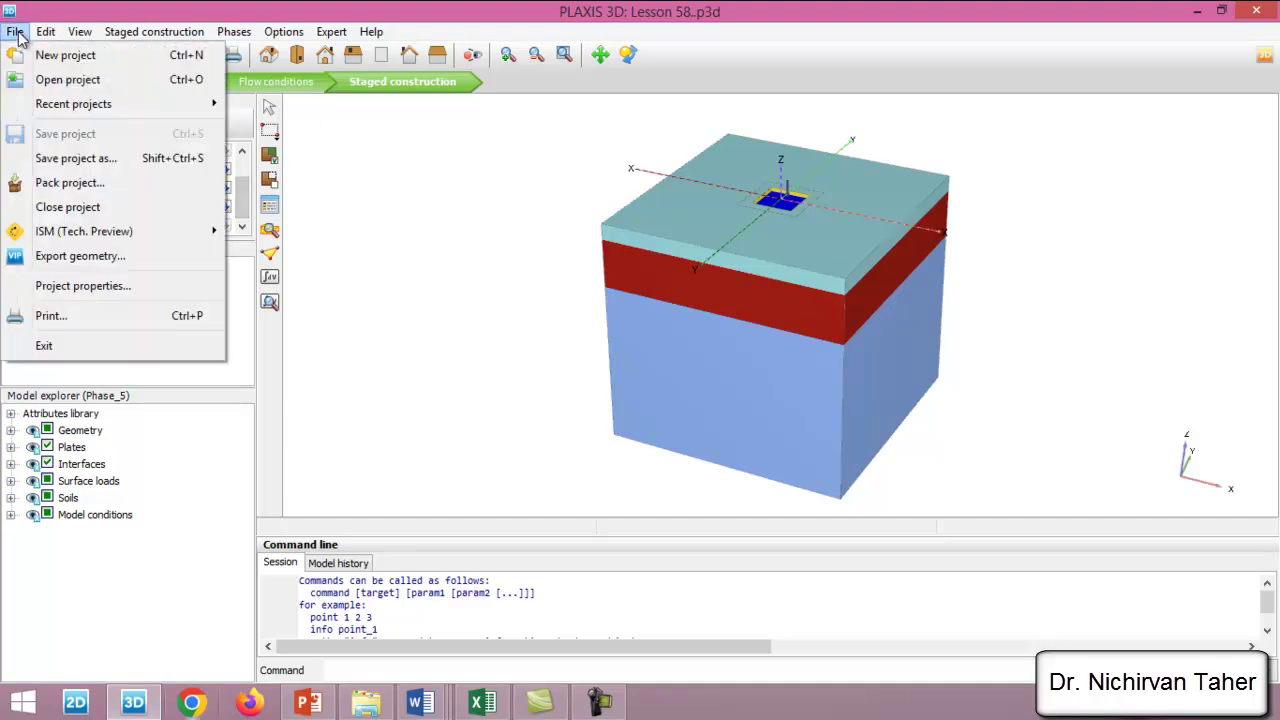
click(76, 158)
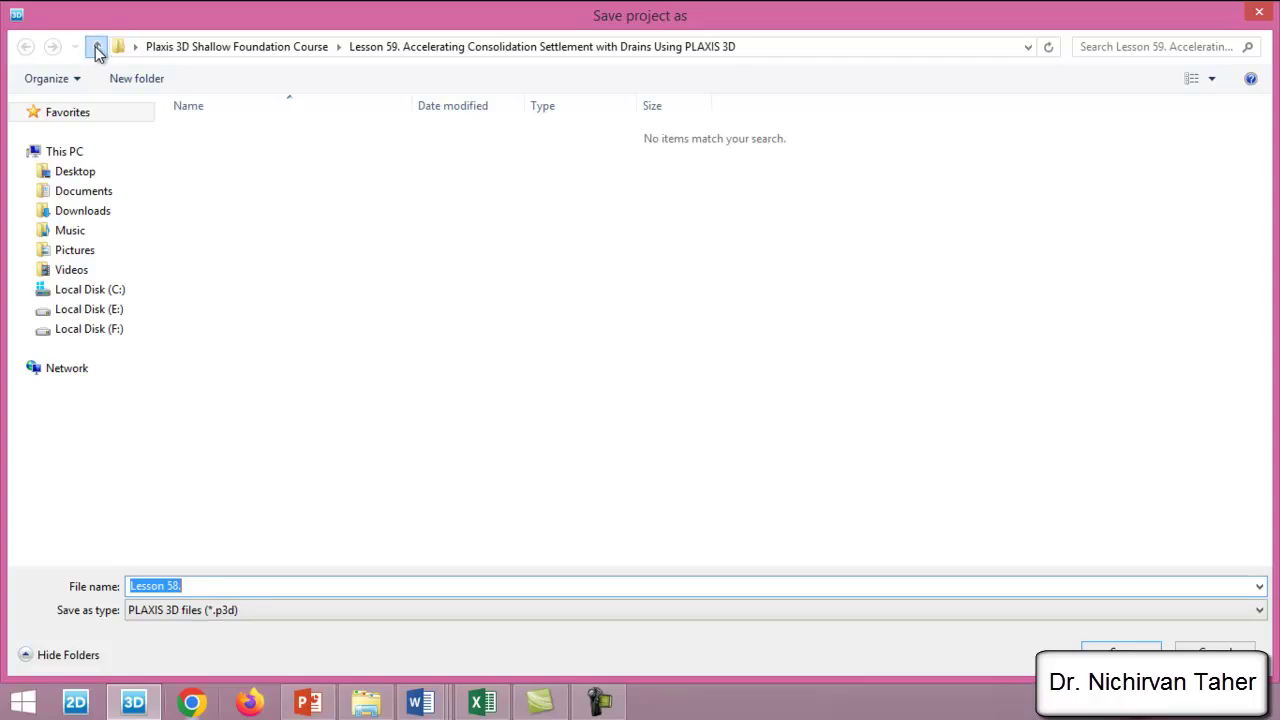
click(97, 47)
drag(1263, 248, 1248, 540)
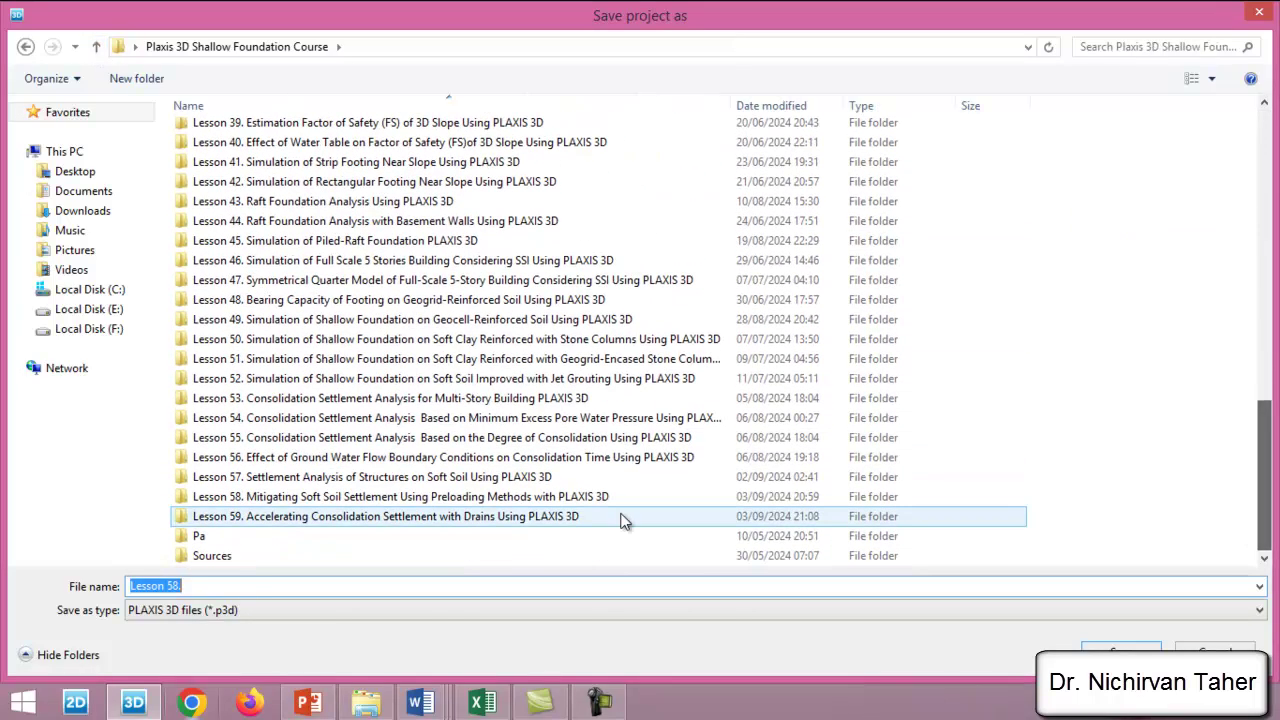
double_click(274, 526)
click(254, 586)
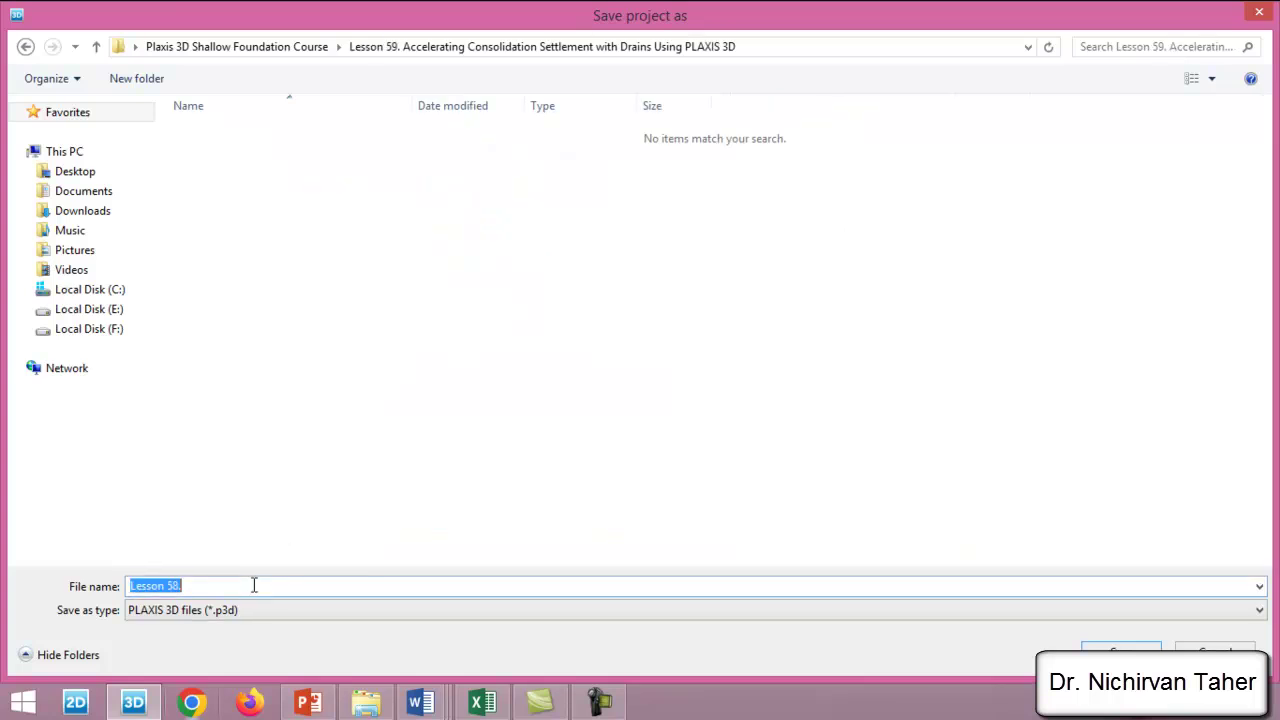
right_click(254, 586)
click(310, 414)
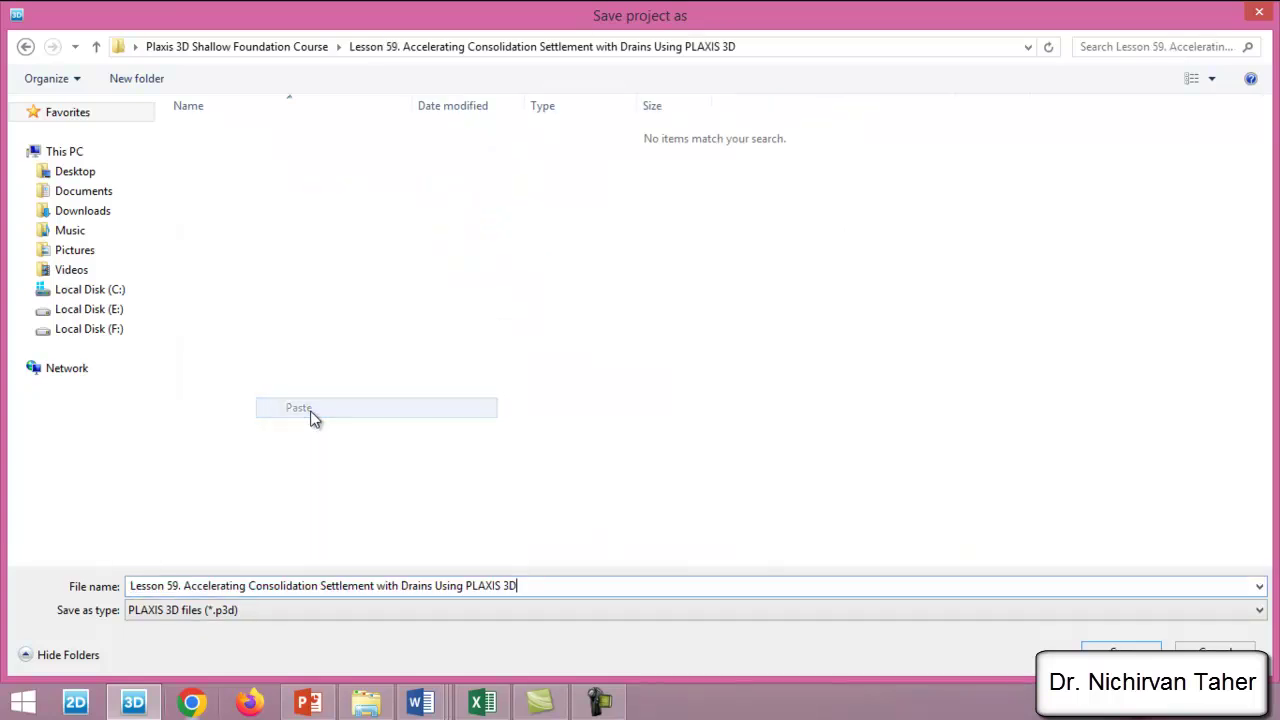
key(Return)
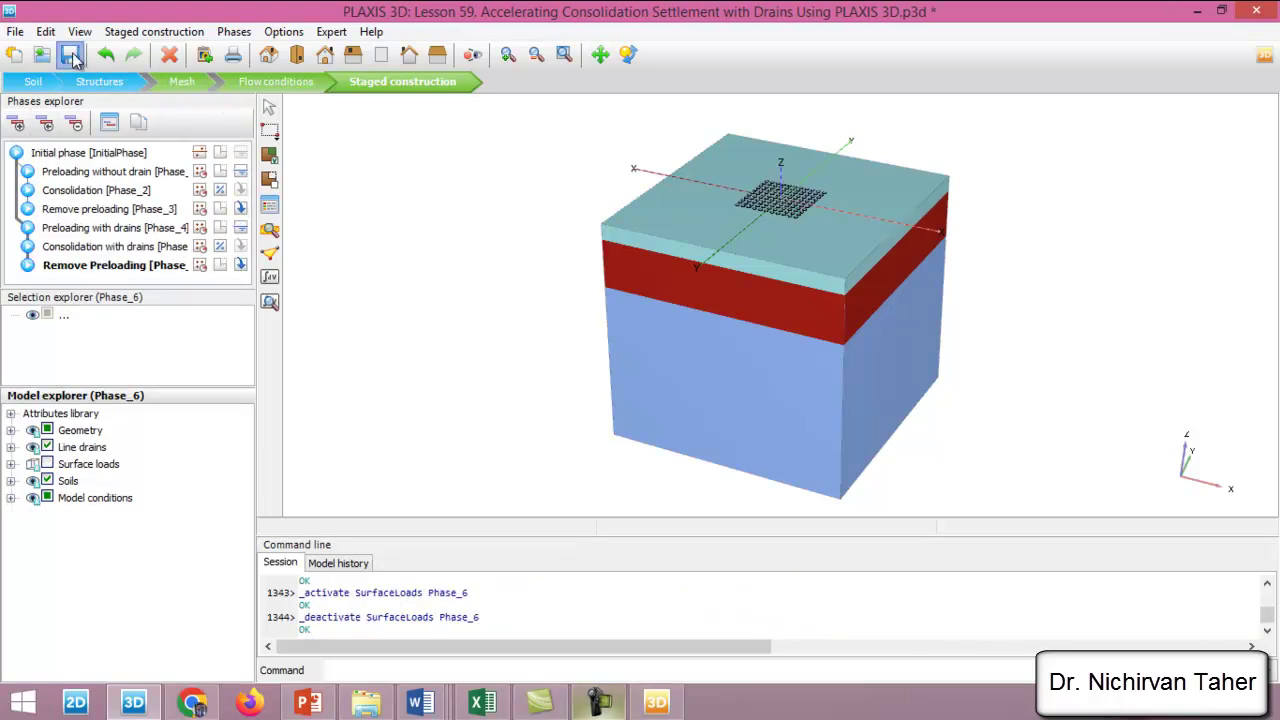
- Save the project and calculate all phases without selecting nodes or stress points for curves
click(72, 57)
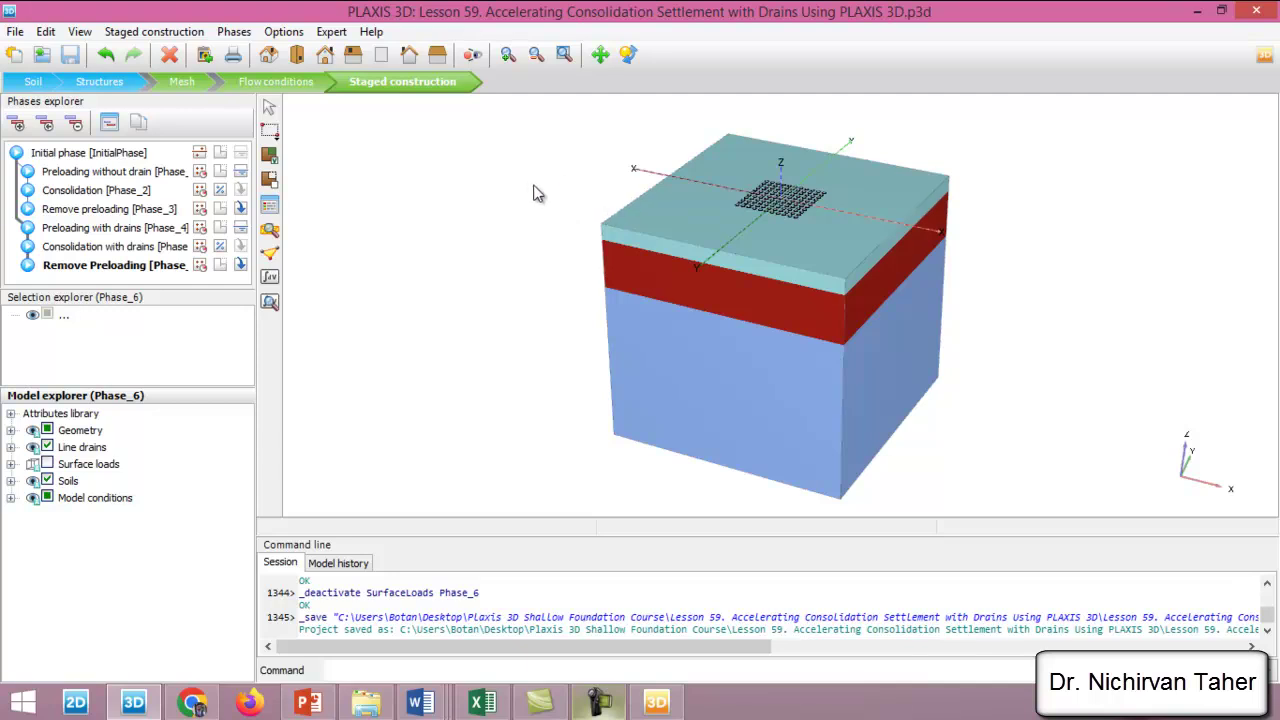
click(270, 283)
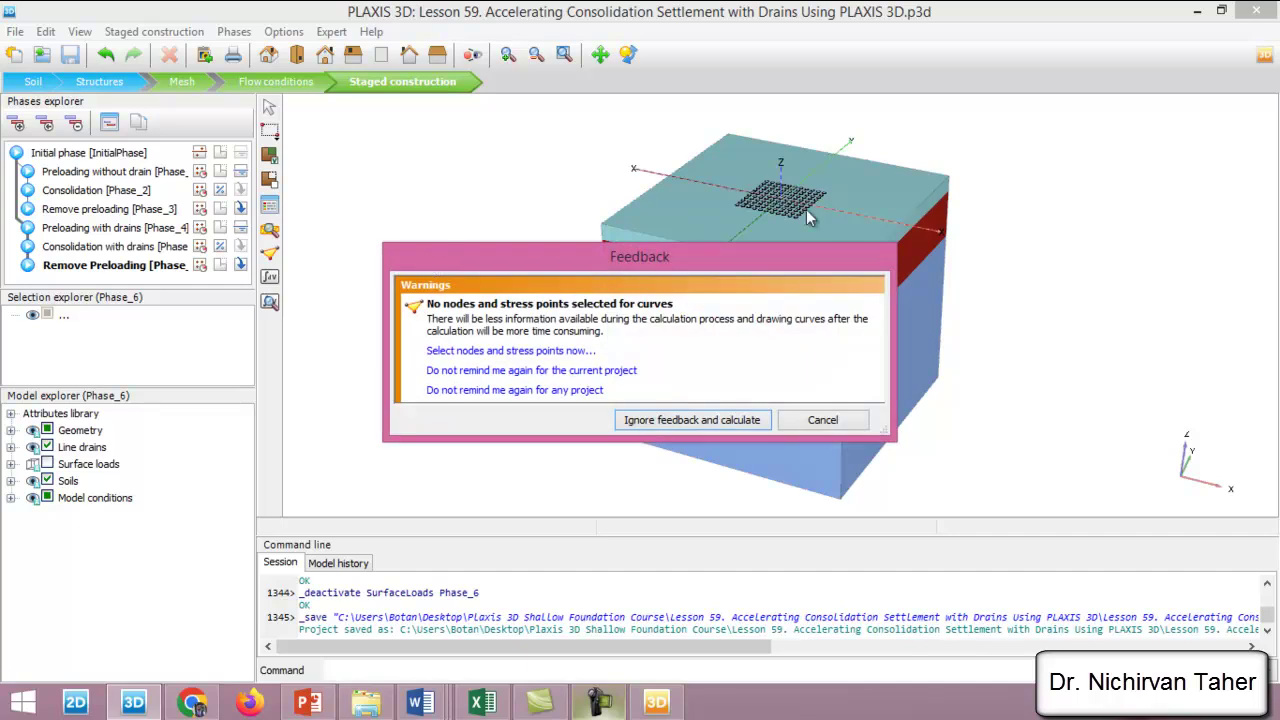
drag(690, 256, 632, 272)
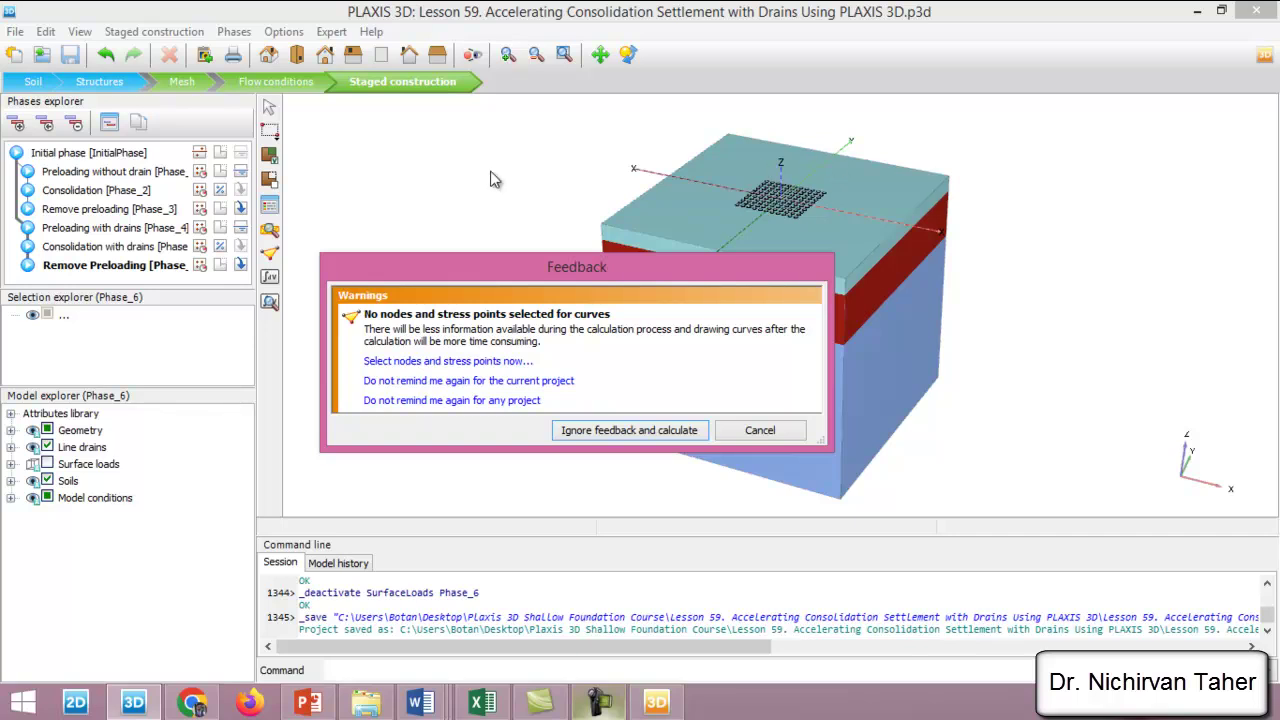
click(630, 432)
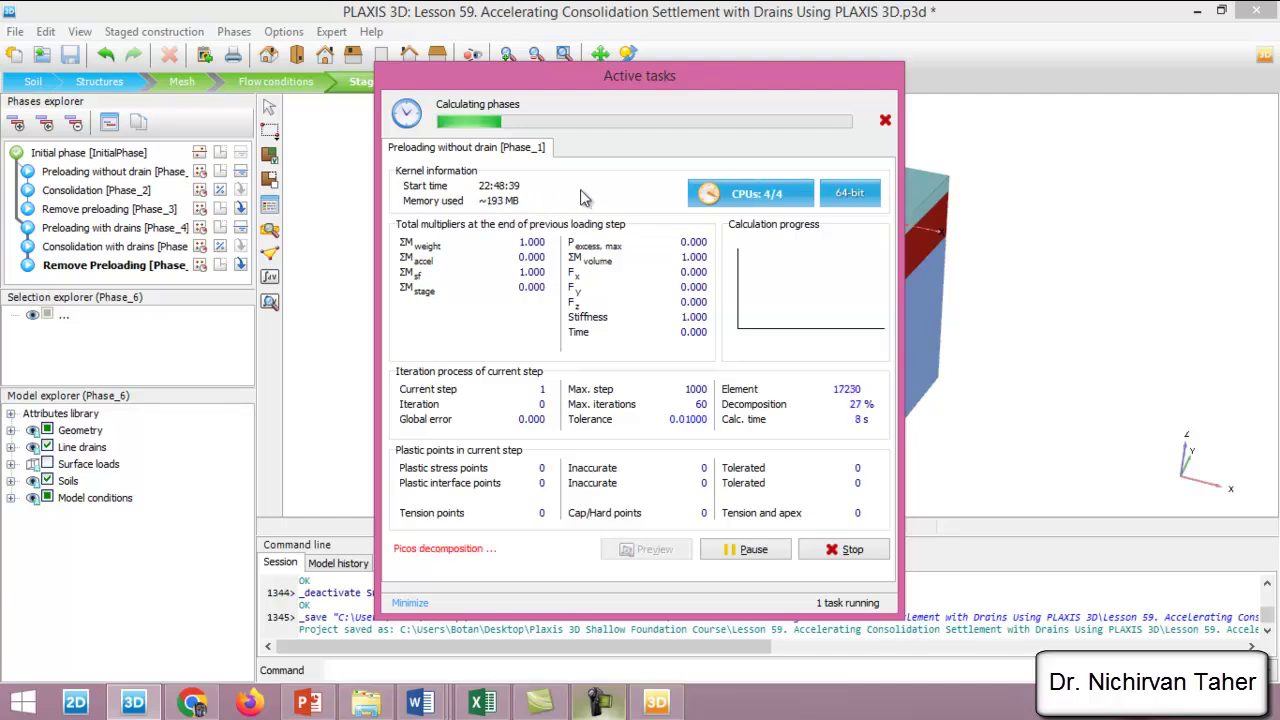
click(600, 703)
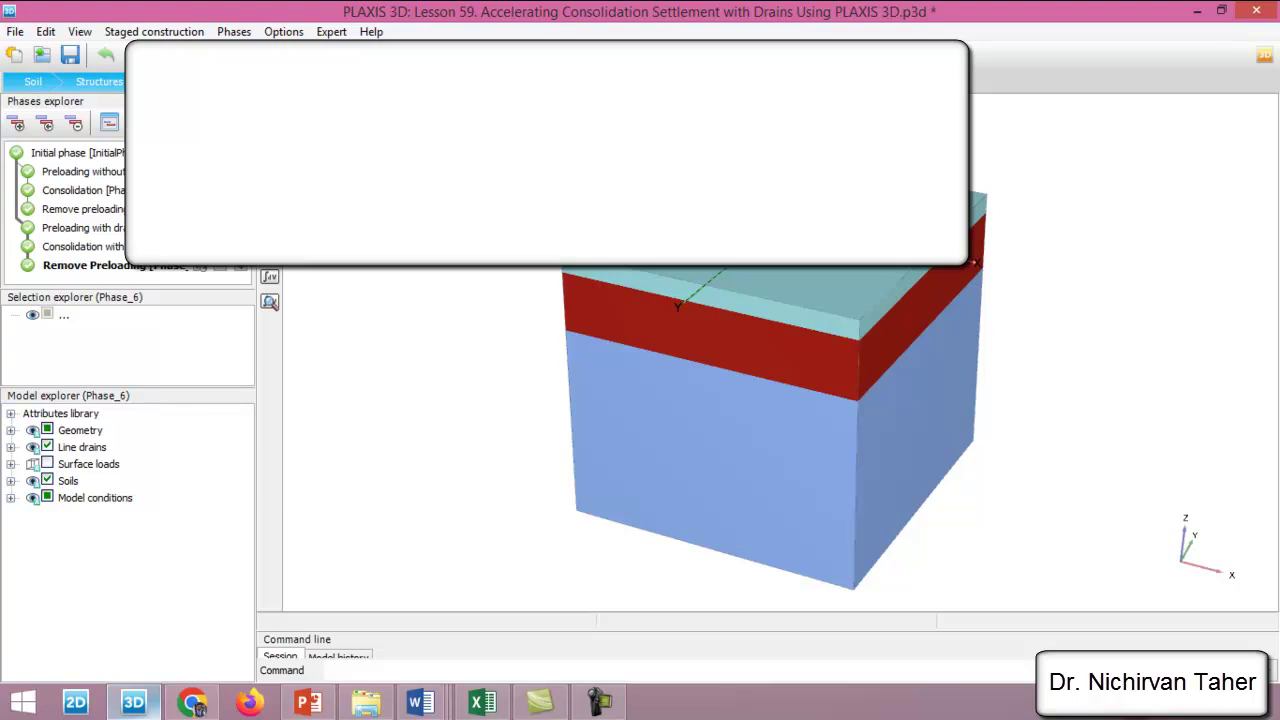
- Check the reached total time of the Remove preloading phase for the case without drains in its phase settings
click(58, 211)
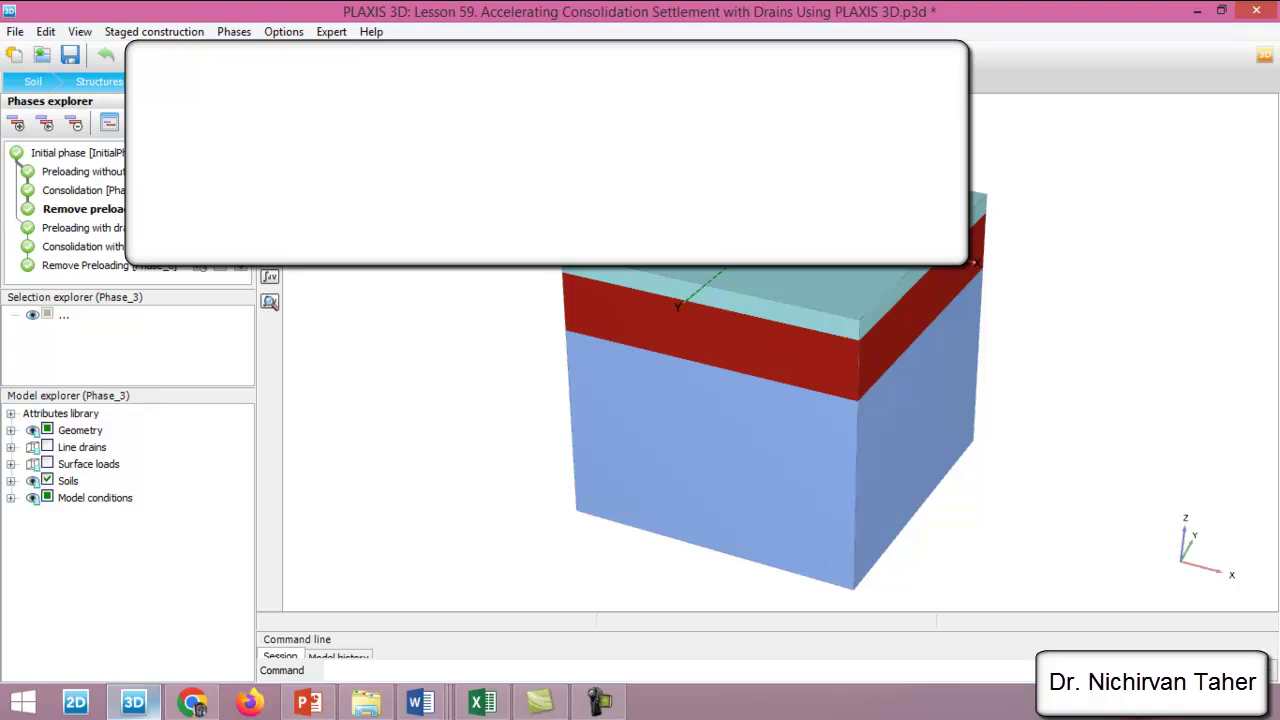
click(109, 122)
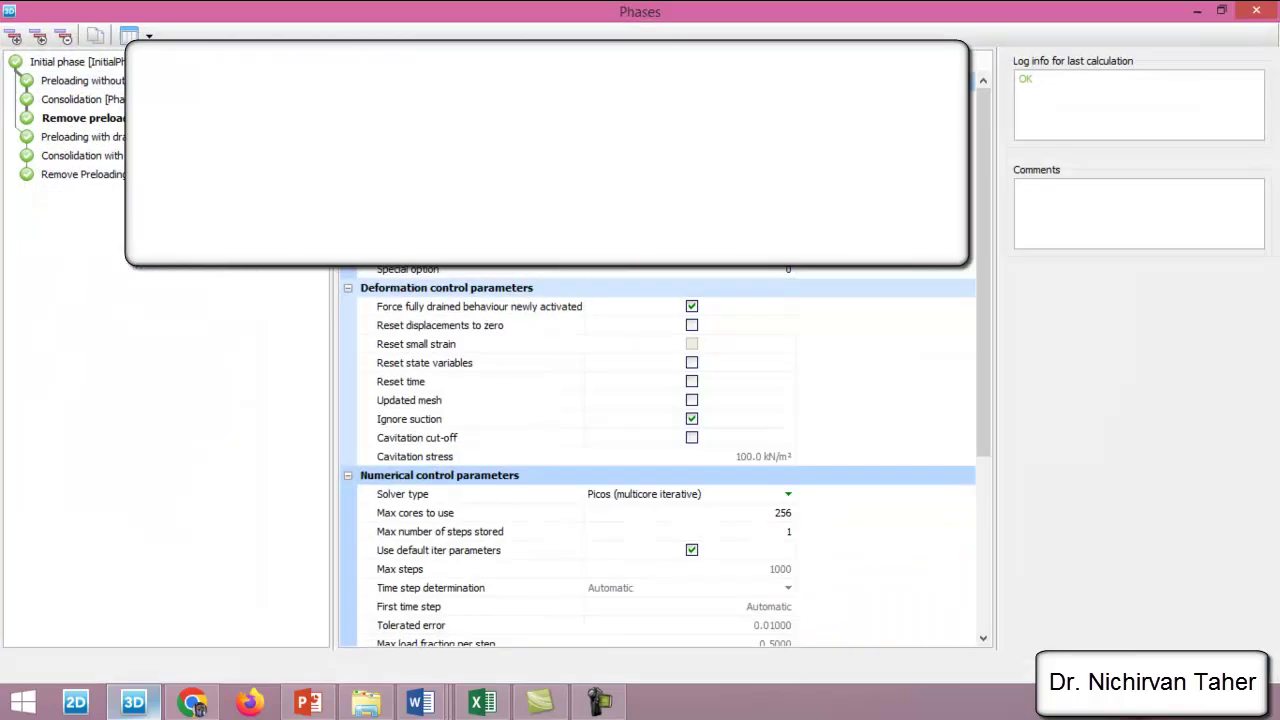
drag(984, 242, 982, 425)
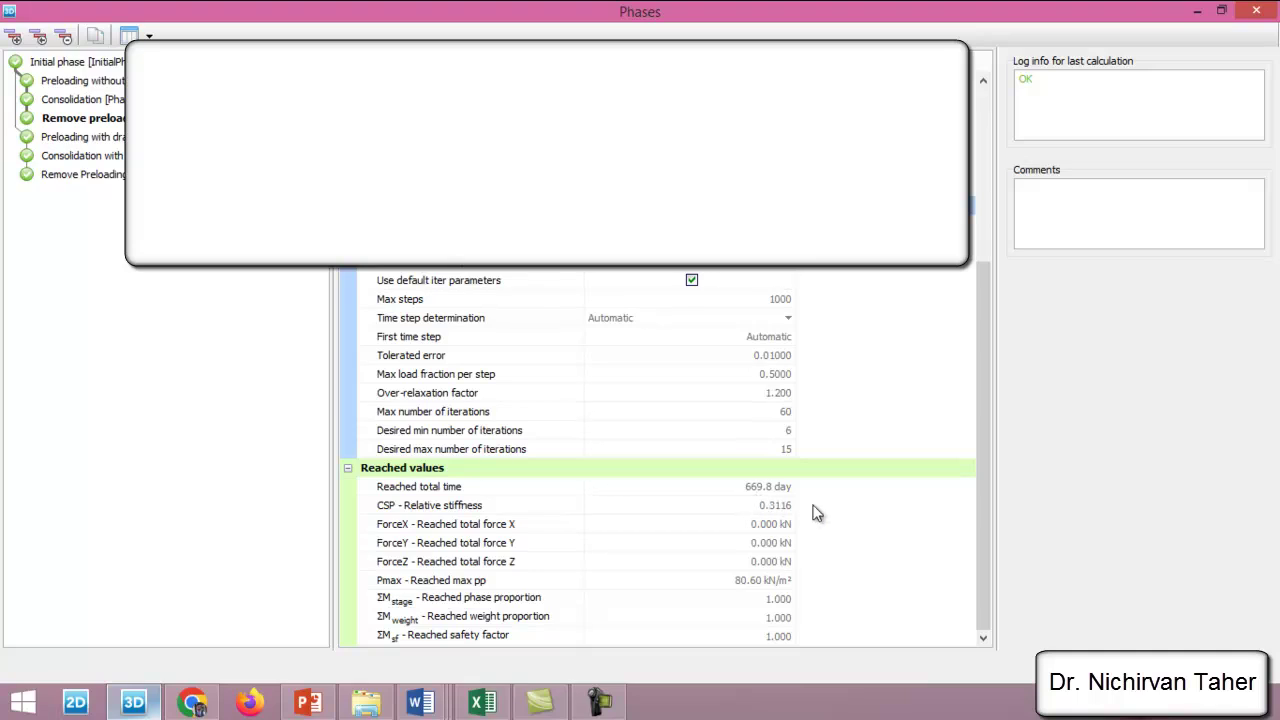
- Switch to PowerPoint and replace the question mark in Case A's Remove Preloading line with "670 days"
click(310, 706)
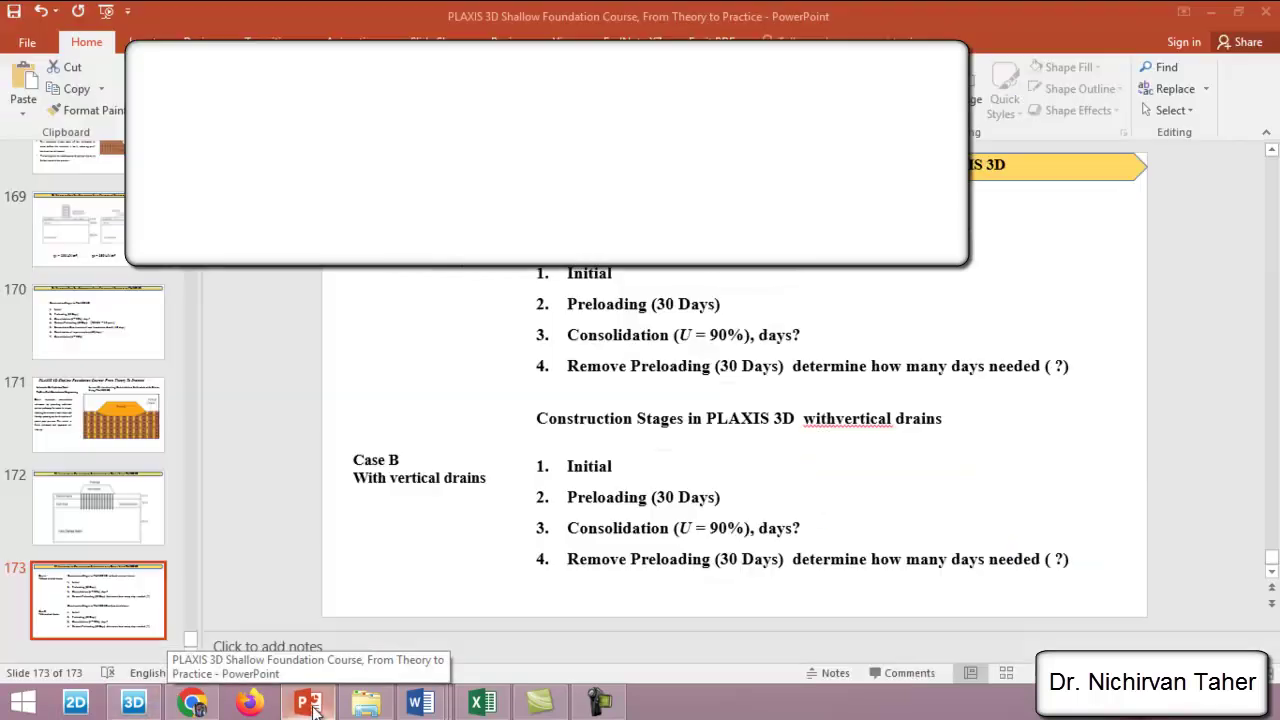
drag(1058, 367, 1068, 372)
text(6)
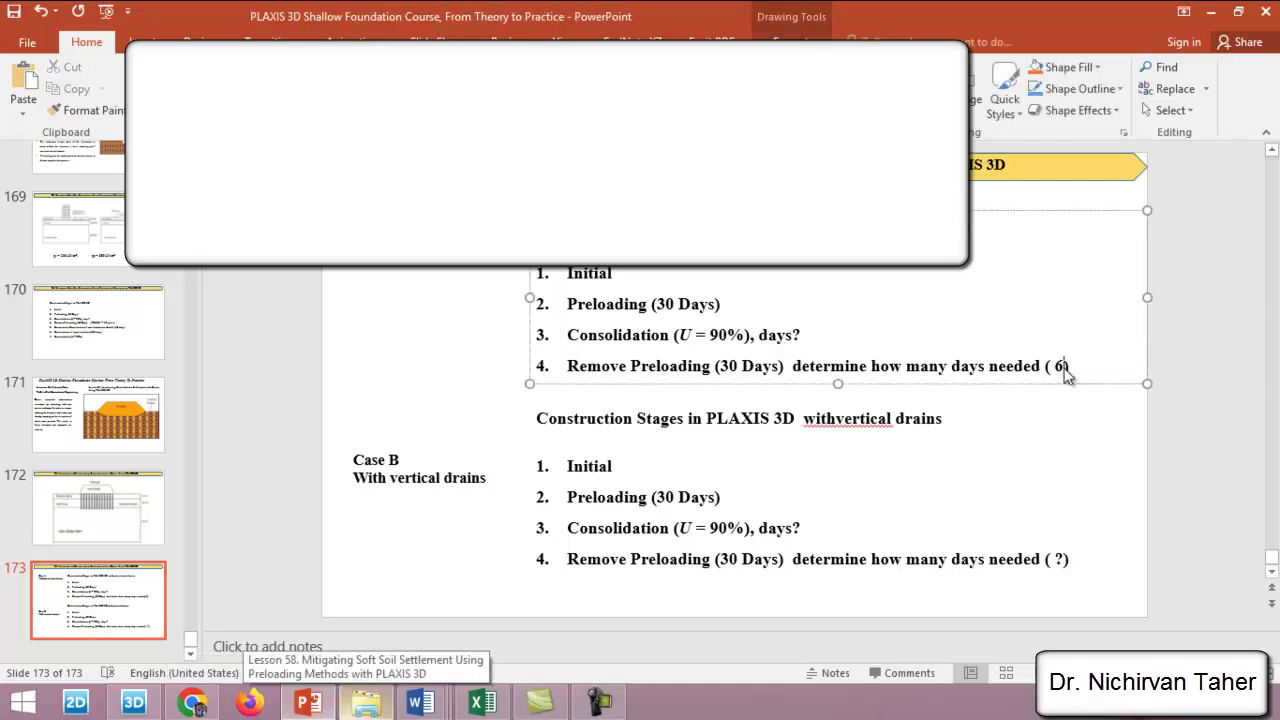
text(70 days)
click(1073, 443)
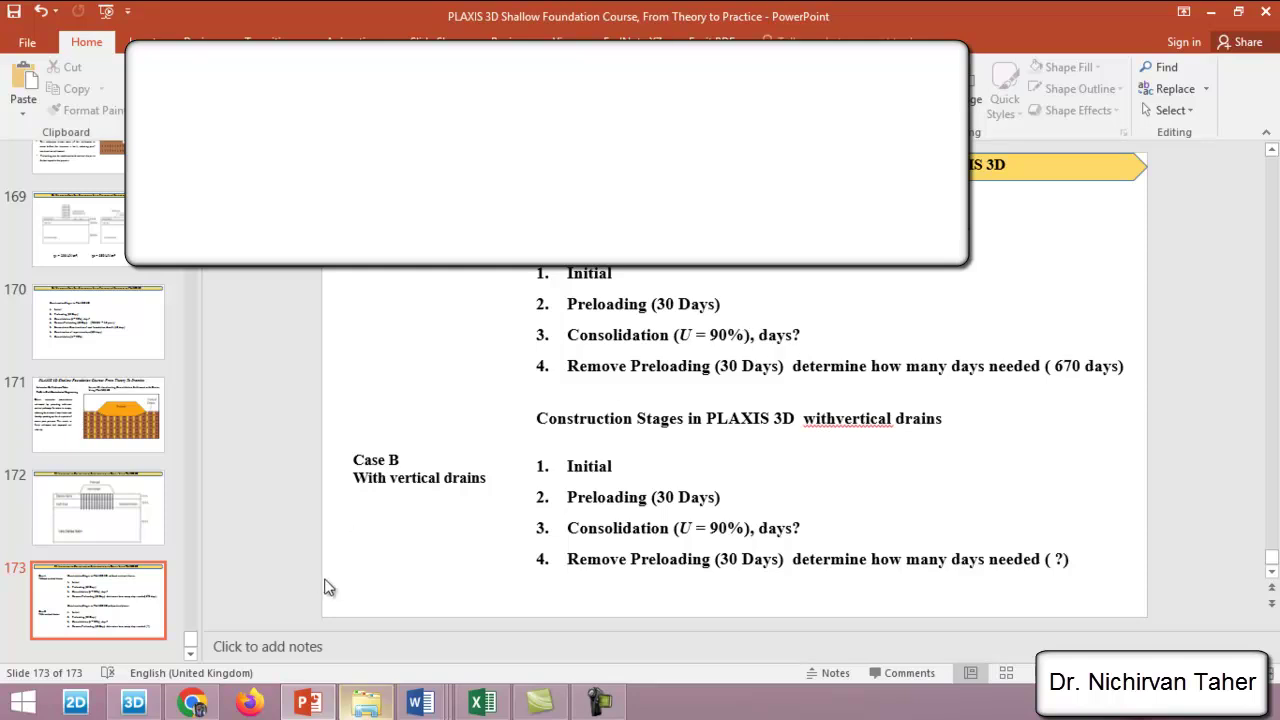
- Switch to PLAXIS 3D and check the reached total time of the Preloading and Remove Preloading phases with drains
click(140, 705)
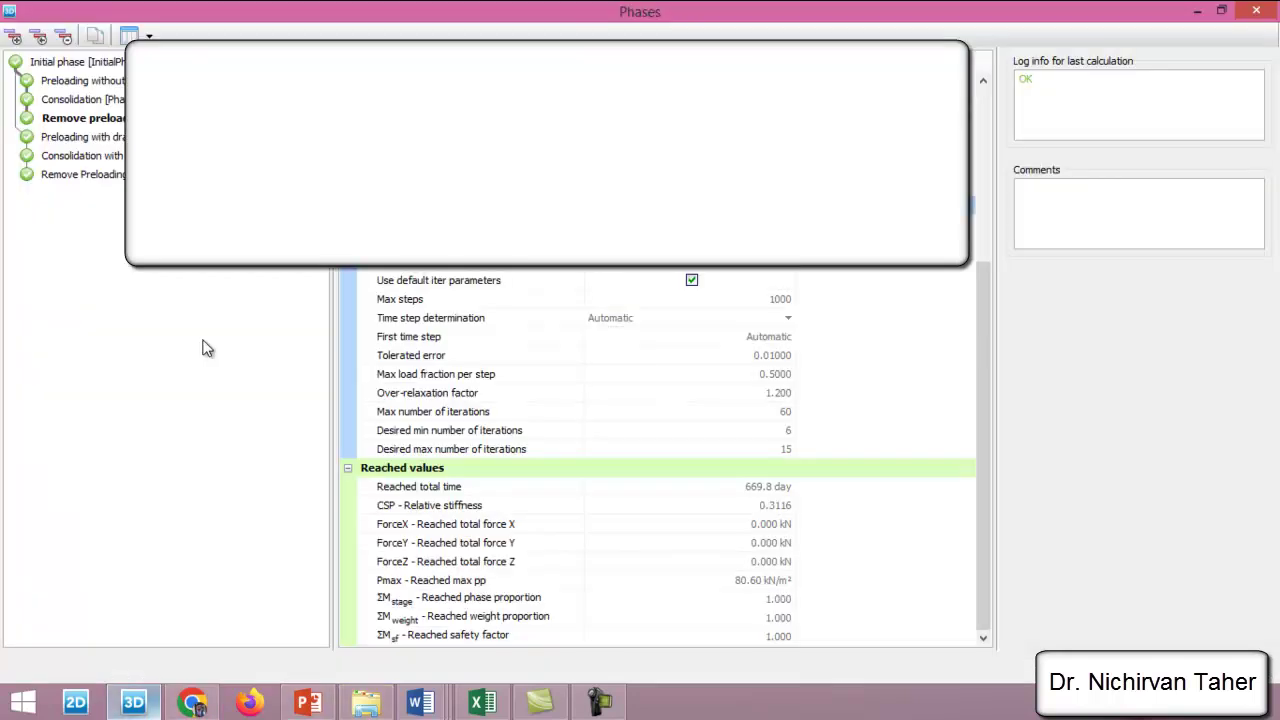
click(78, 137)
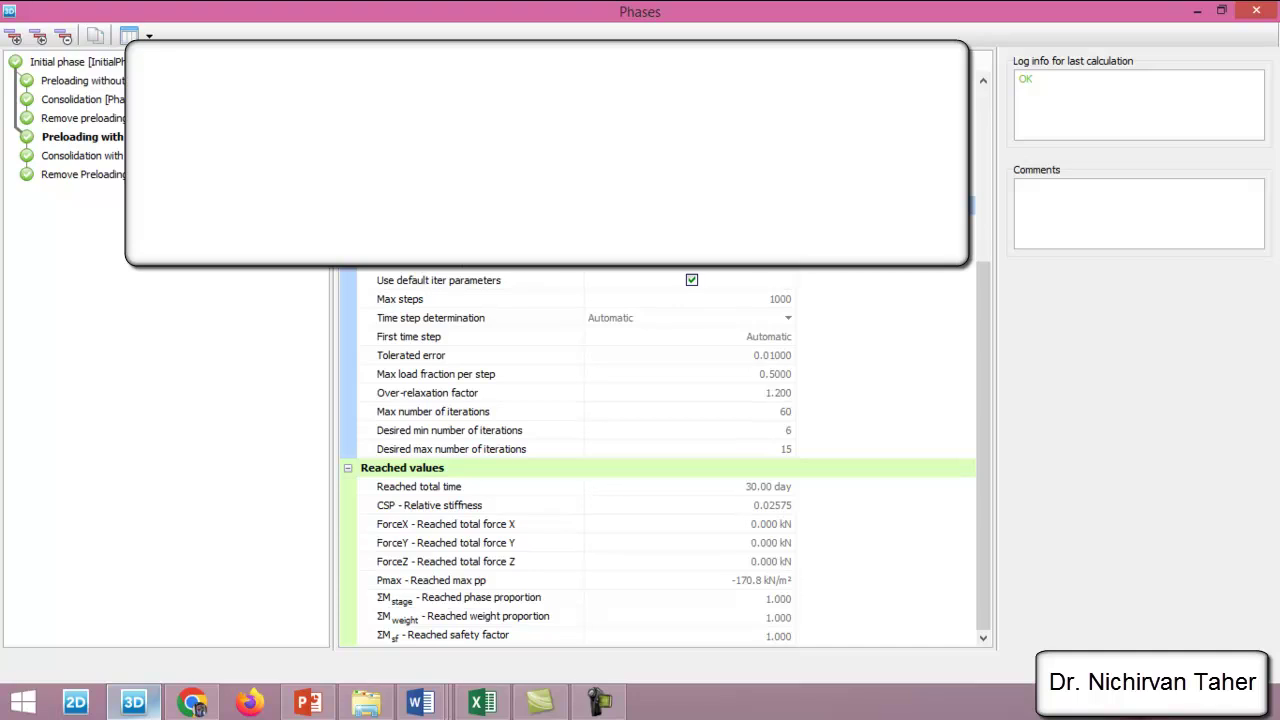
click(84, 178)
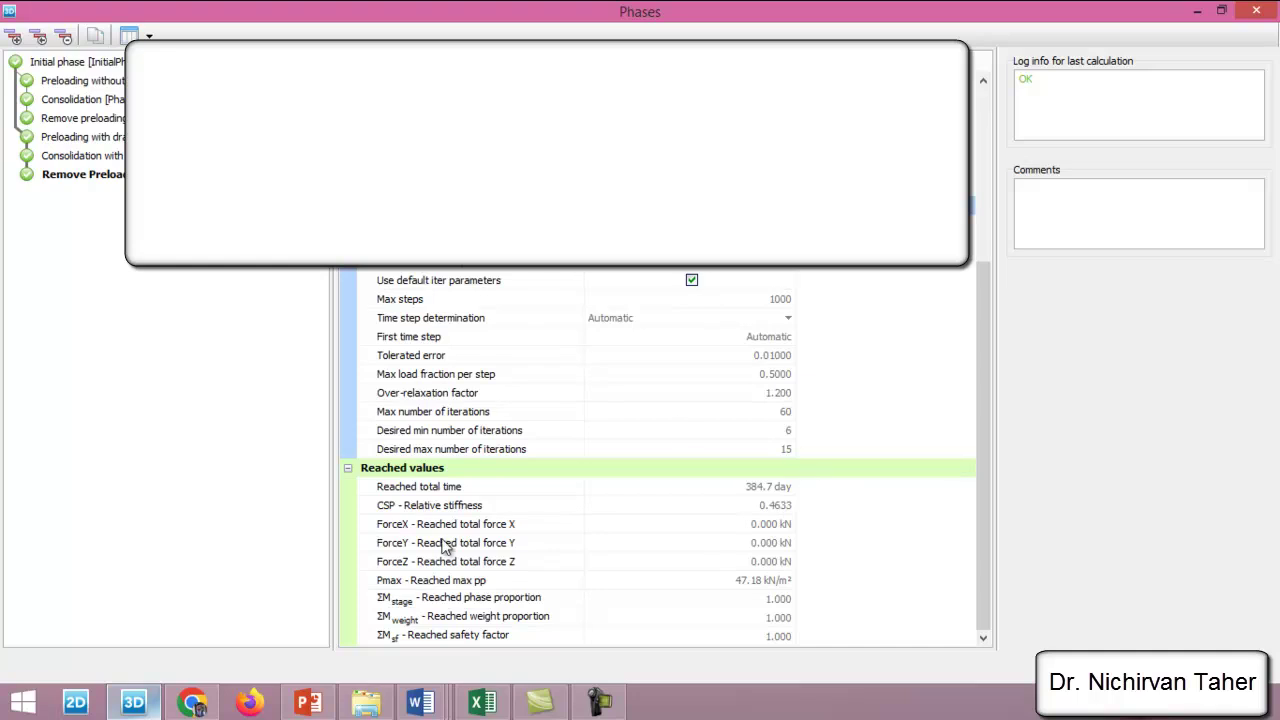
- Switch to PowerPoint, enter "387 days" in Case B's Remove Preloading line and correct its heading to read "with vertical drains"
click(308, 703)
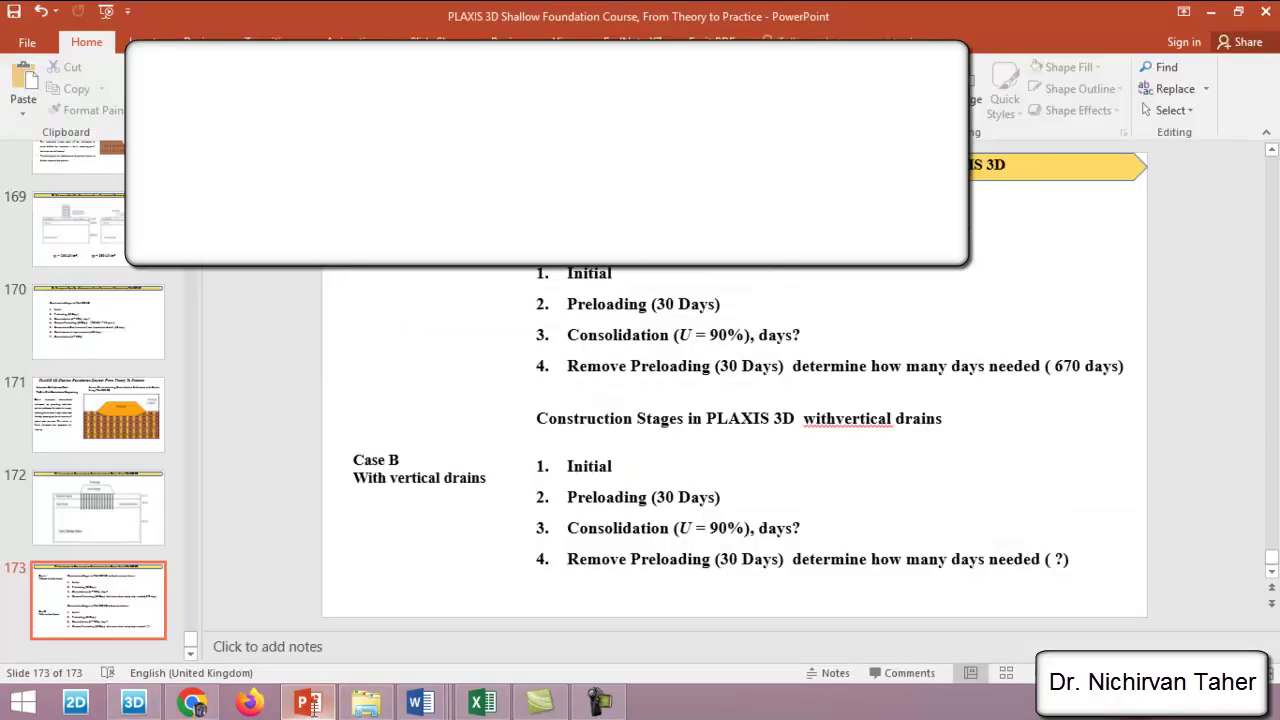
click(1062, 559)
double_click(1060, 559)
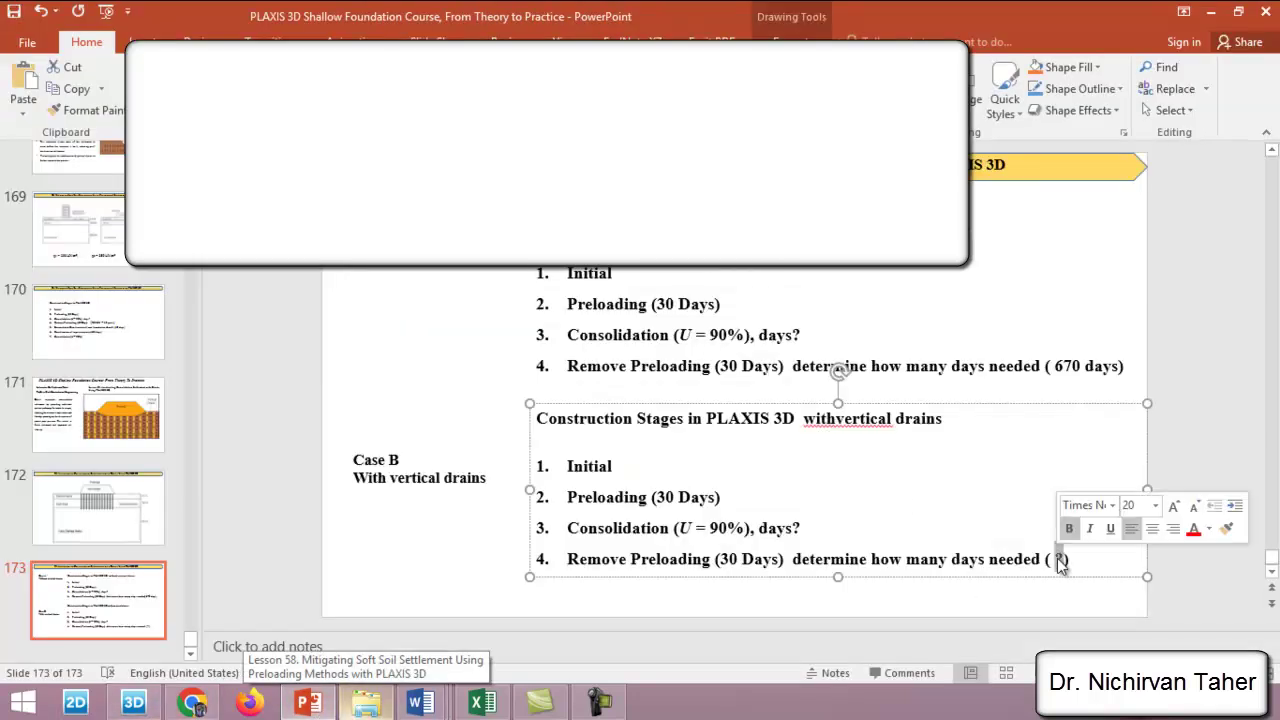
text(387)
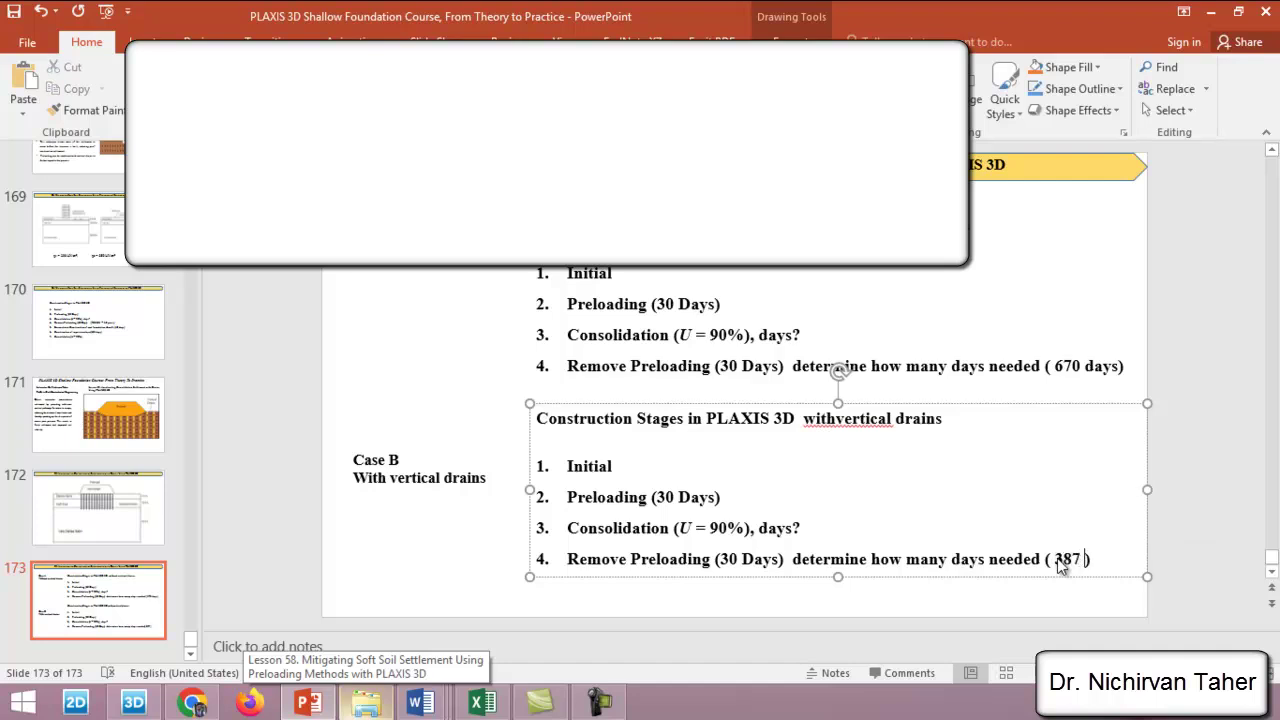
text( days)
click(1074, 598)
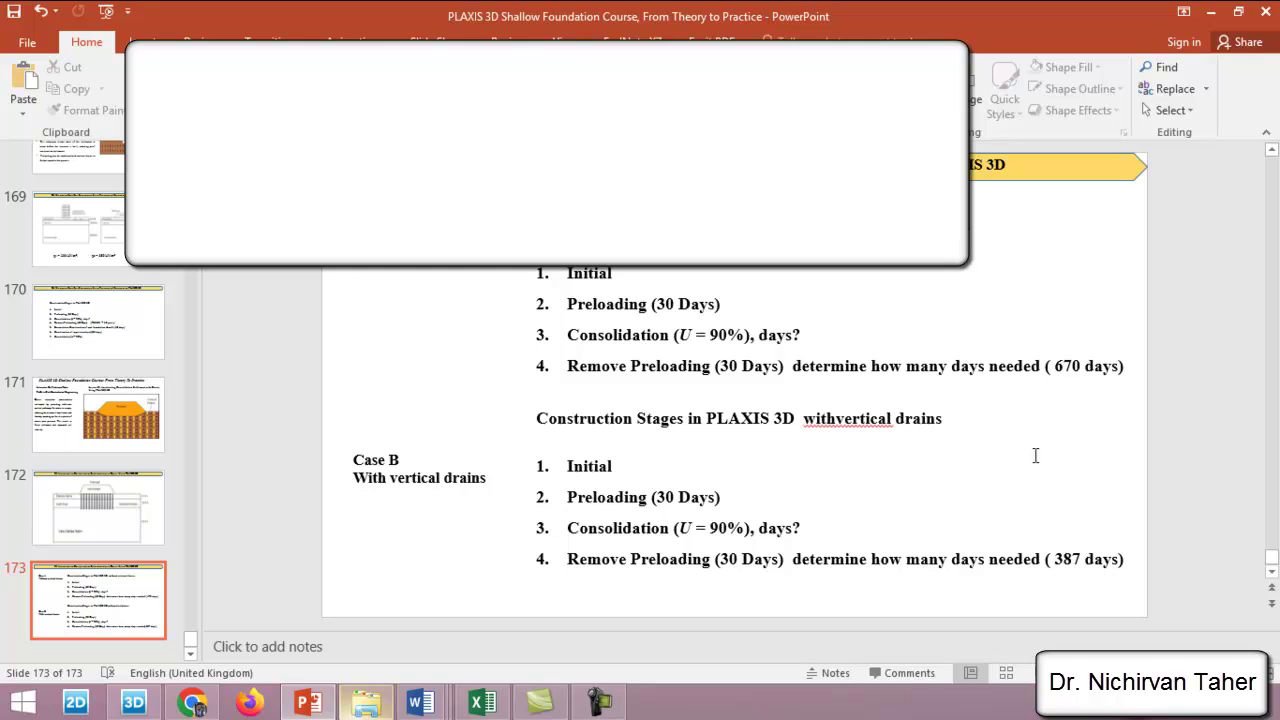
click(840, 418)
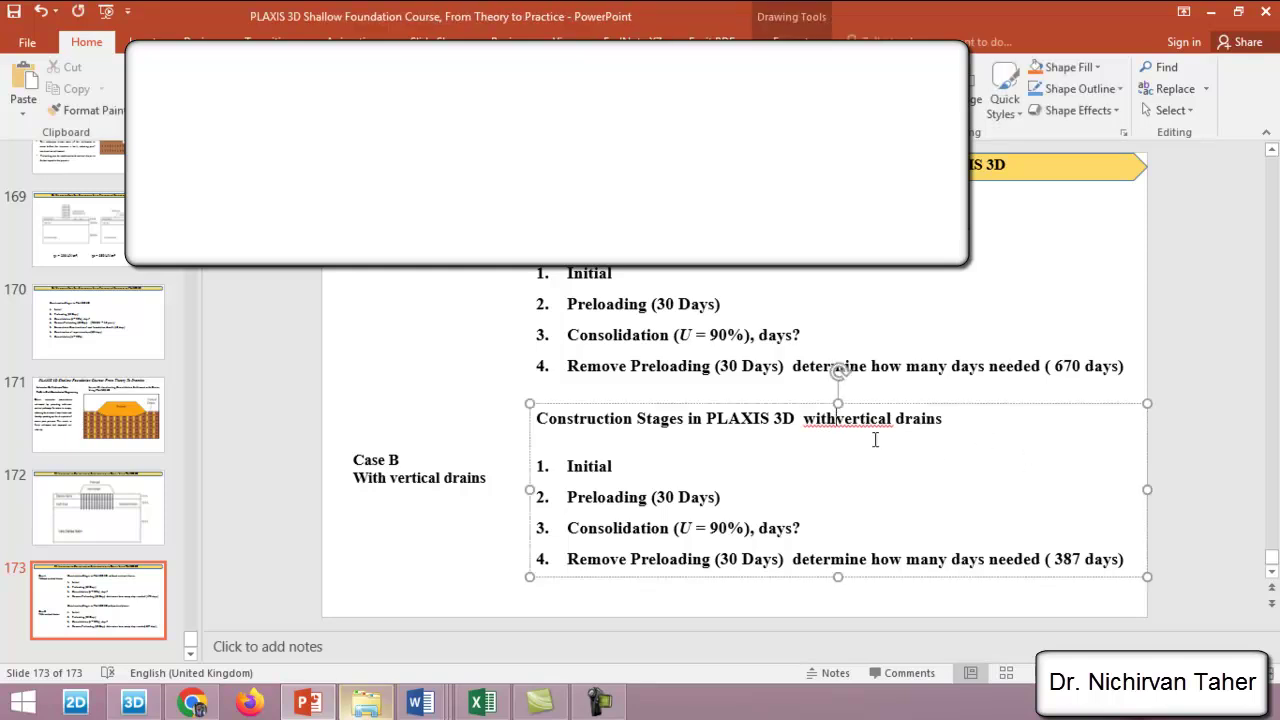
click(473, 540)
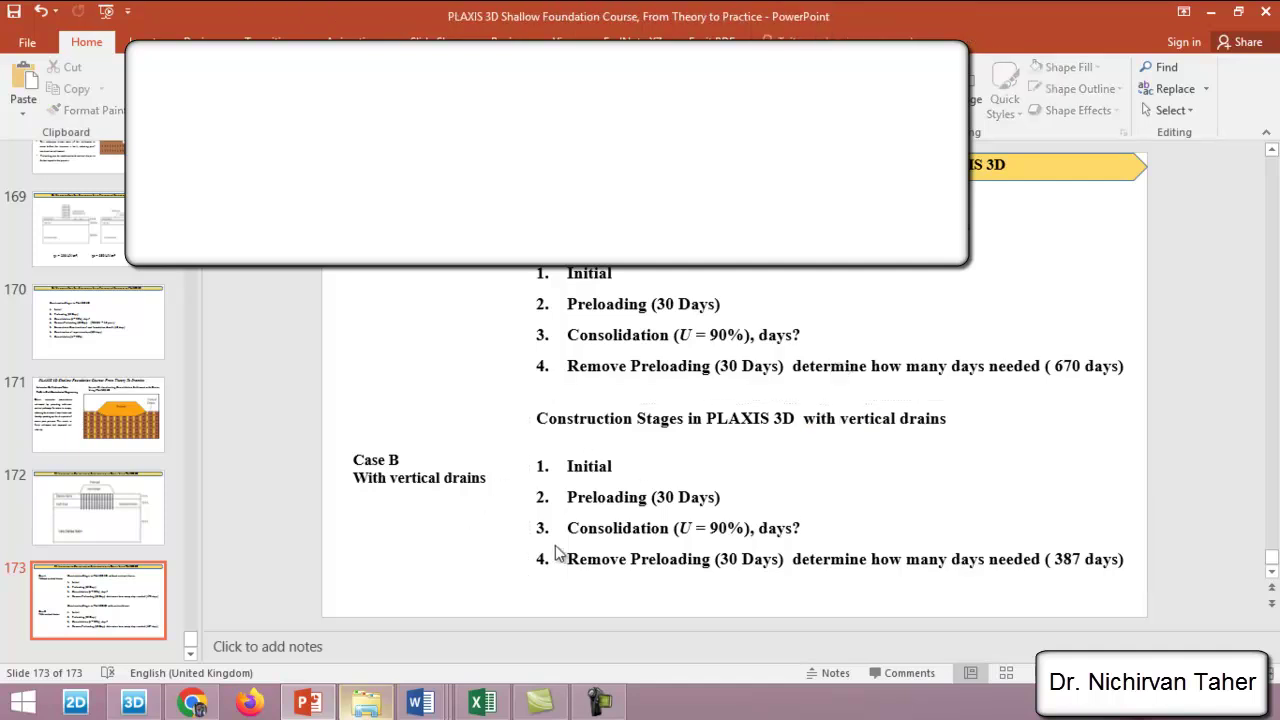